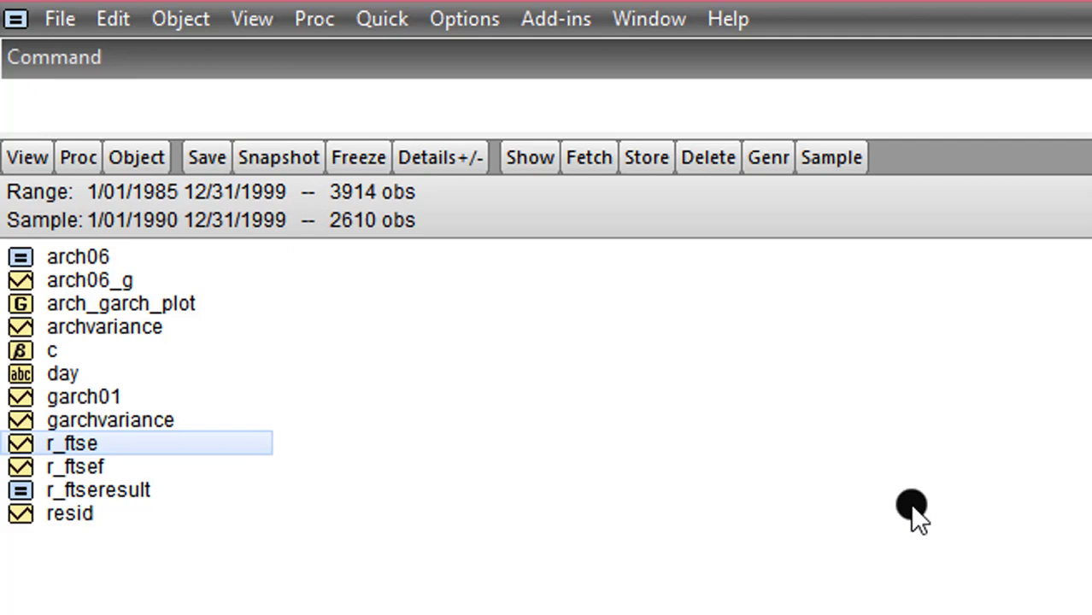
# Step: Open the r_ftse series from the workfile to view its daily returns from 1/01/1985
pyautogui.doubleClick(88, 443)
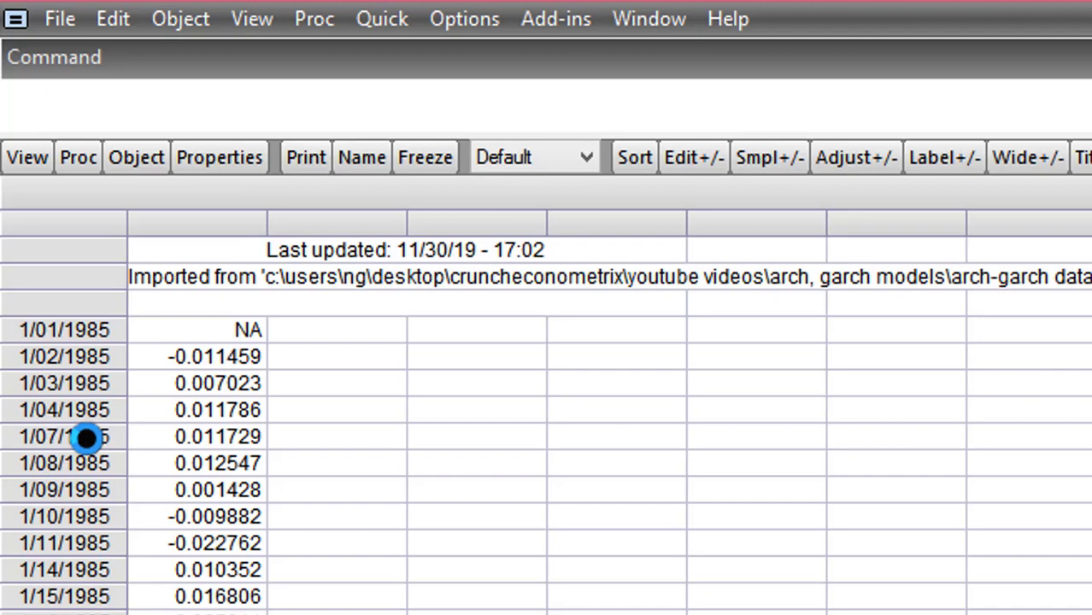
# Step: Estimate r_ftse c r_ftse(-1) by ARCH (GARCH(1,1)) with Student's t error distribution
pyautogui.click(389, 17)
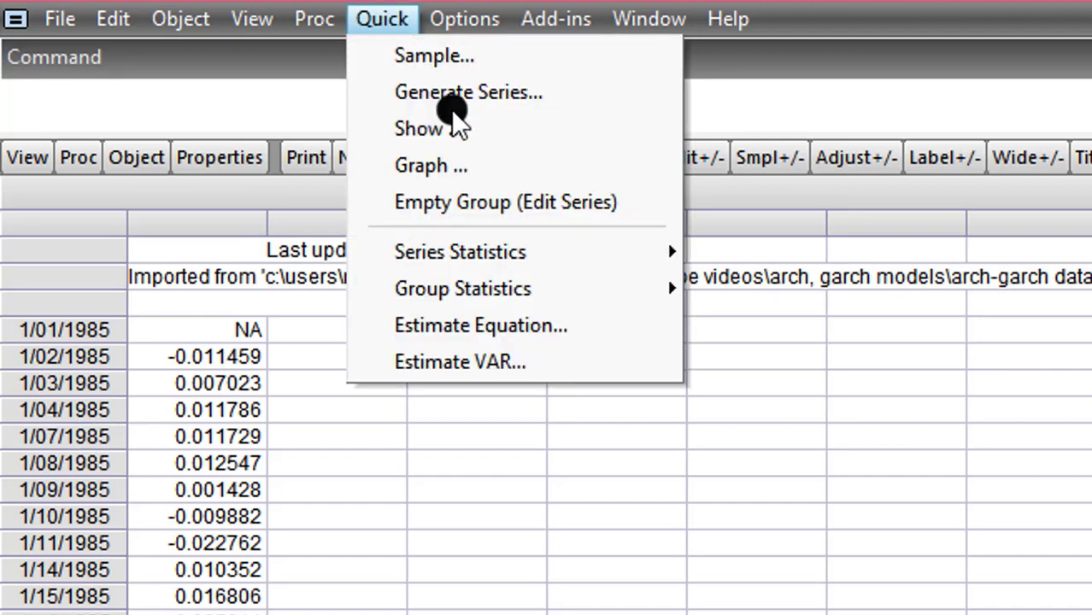
pyautogui.click(530, 325)
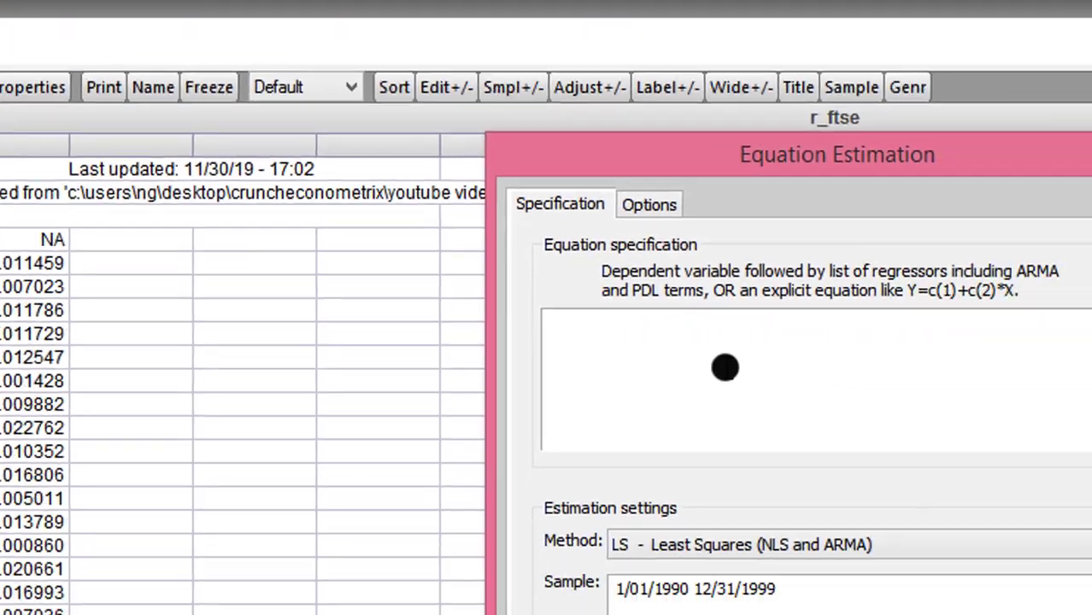
pyautogui.write('r_ftse c r_ftse(-1)')
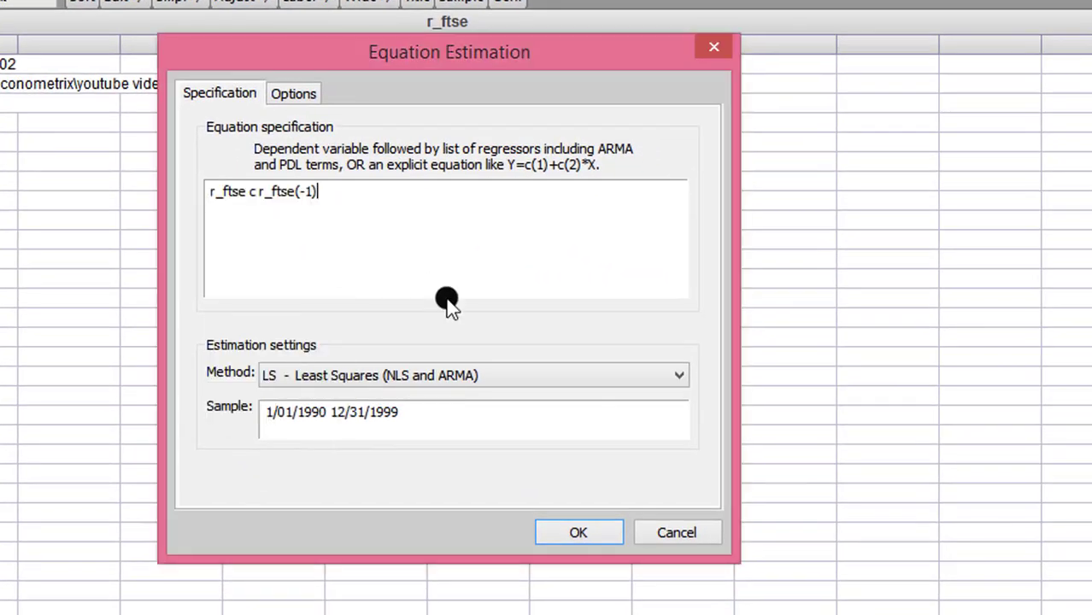
pyautogui.click(457, 376)
pyautogui.click(434, 476)
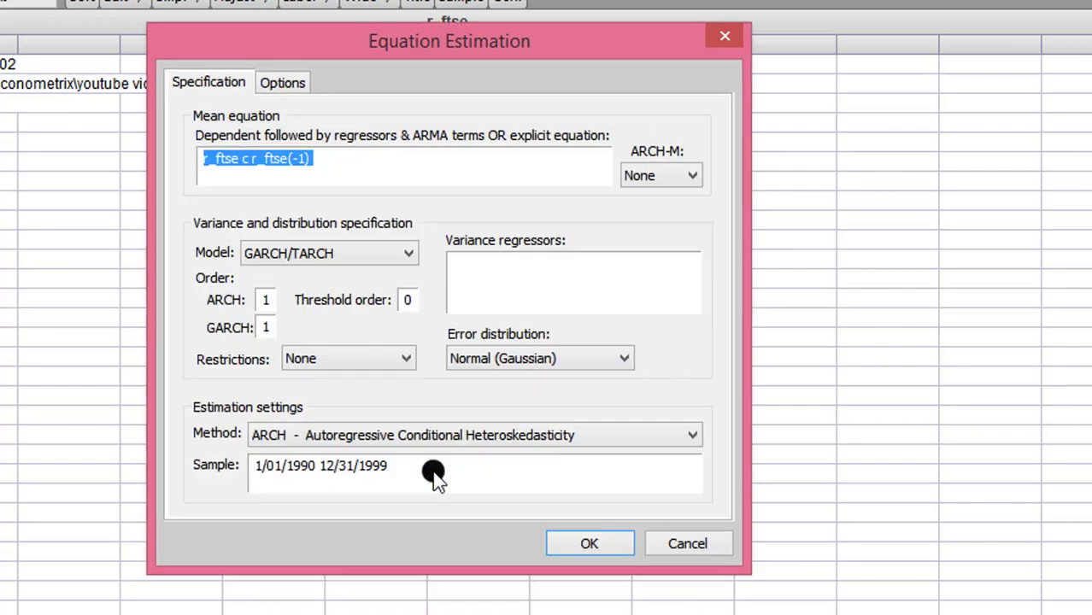
pyautogui.click(502, 274)
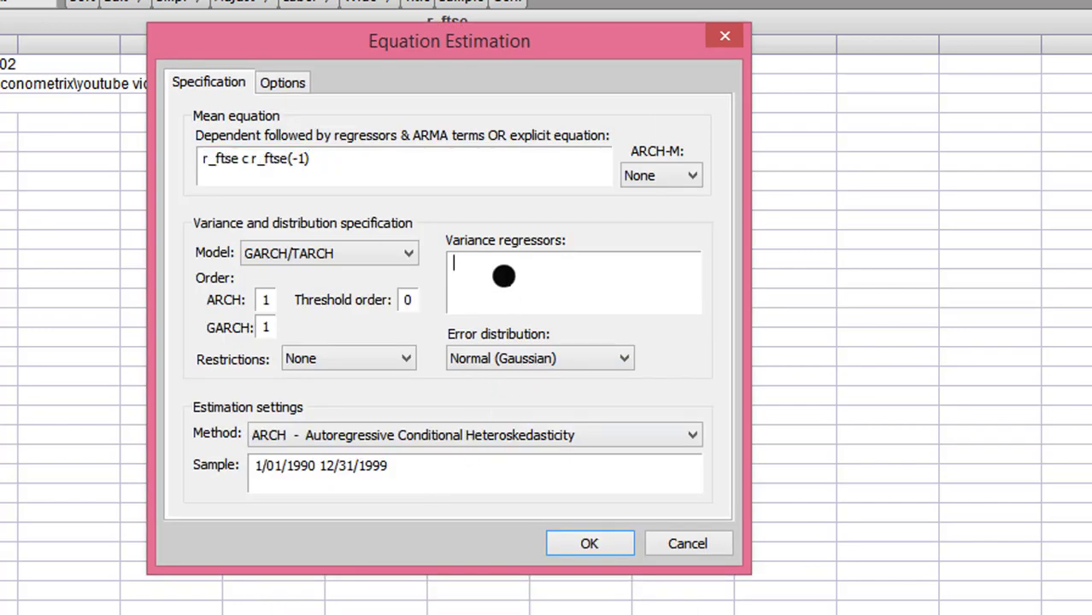
pyautogui.click(626, 361)
pyautogui.click(481, 397)
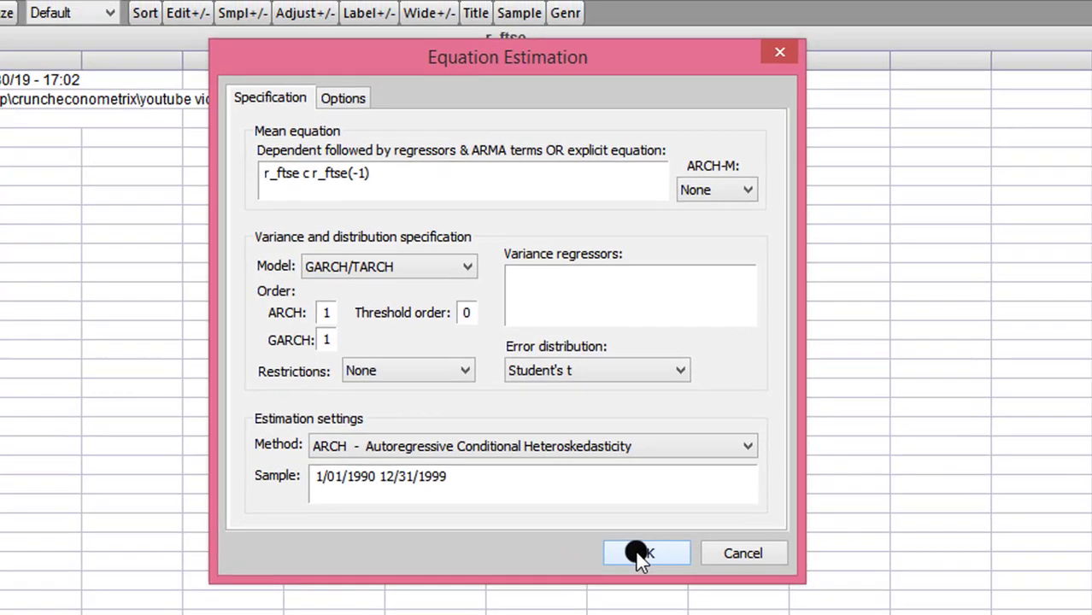
pyautogui.click(573, 543)
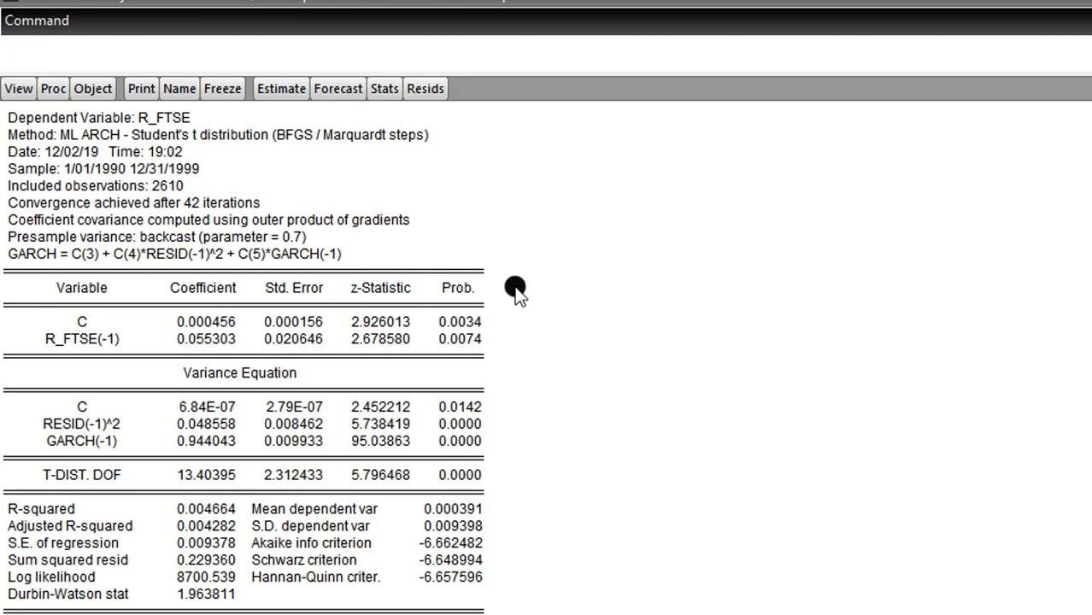
# Step: Set up a static forecast of the equation named r_ftsef over 1/01/1990–12/31/1999
pyautogui.click(339, 92)
pyautogui.click(723, 319)
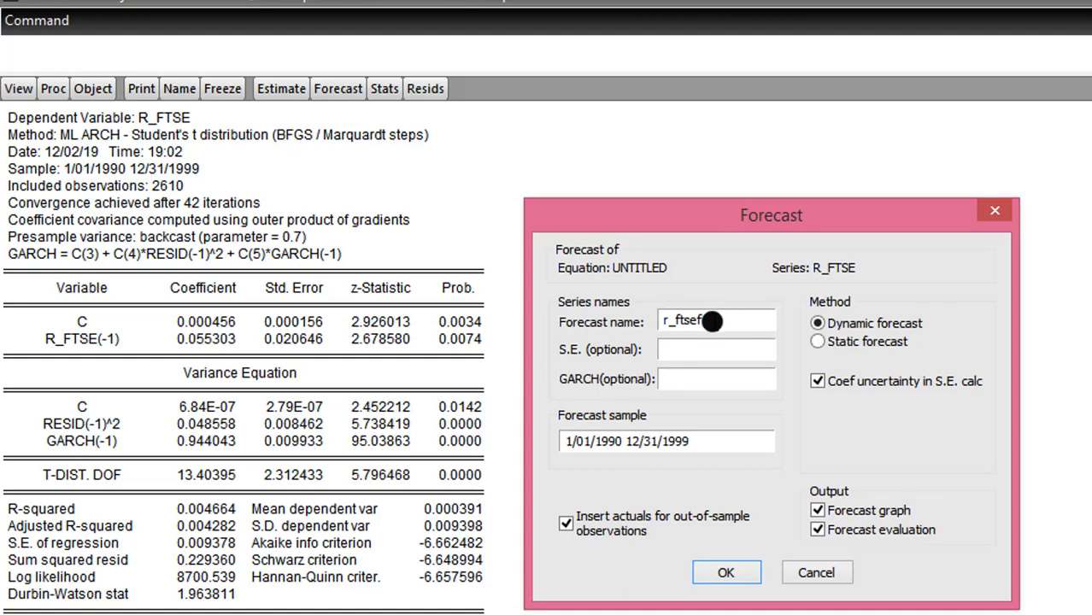
pyautogui.click(819, 342)
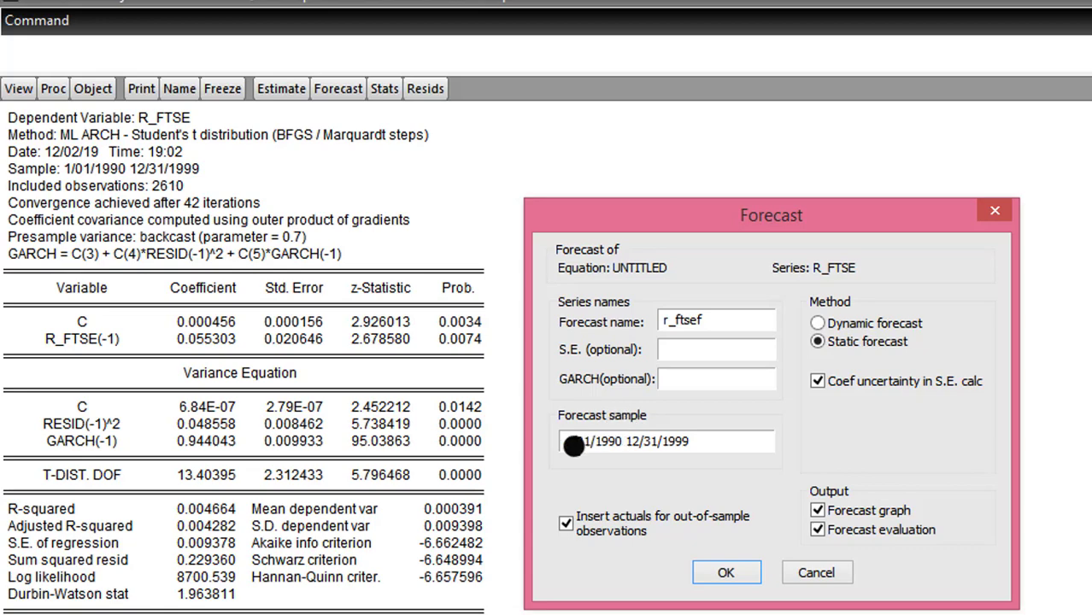
pyautogui.click(694, 441)
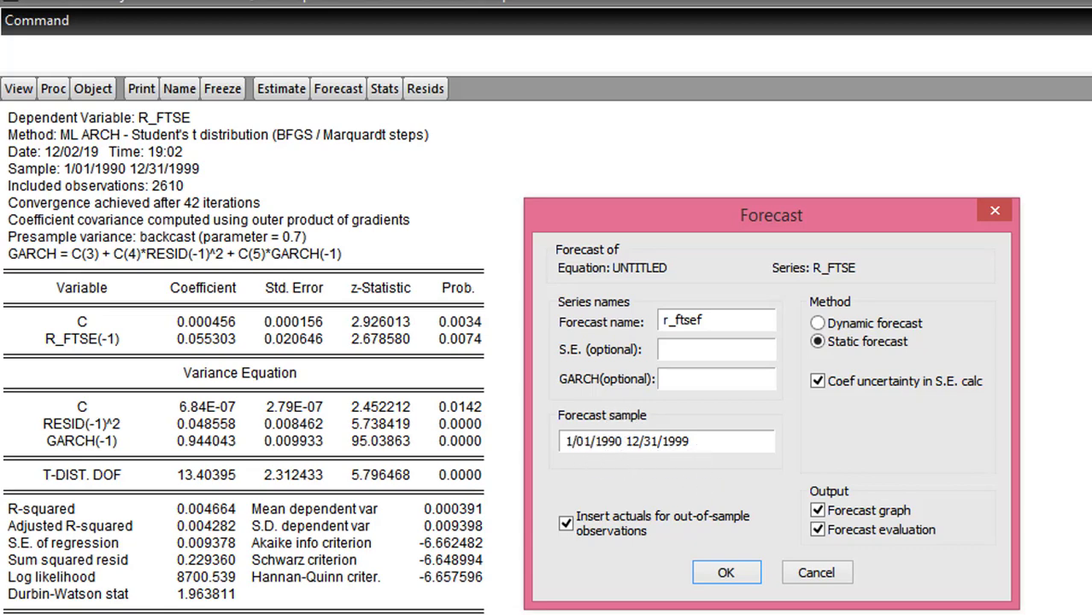
# Step: Run the static r_ftsef forecast, then bring back the equation's estimation settings
pyautogui.click(722, 575)
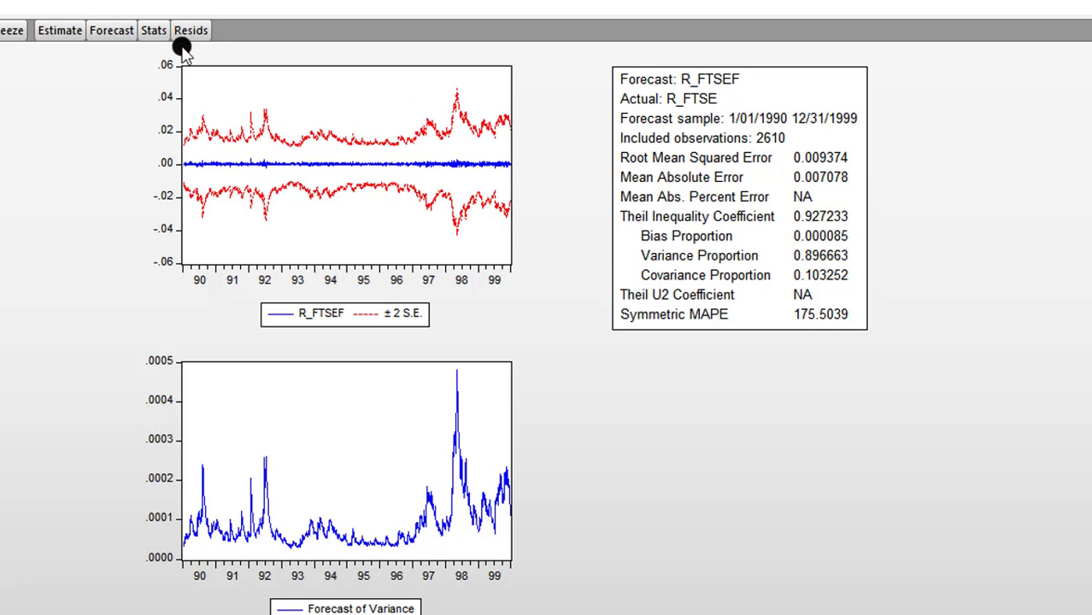
pyautogui.click(51, 32)
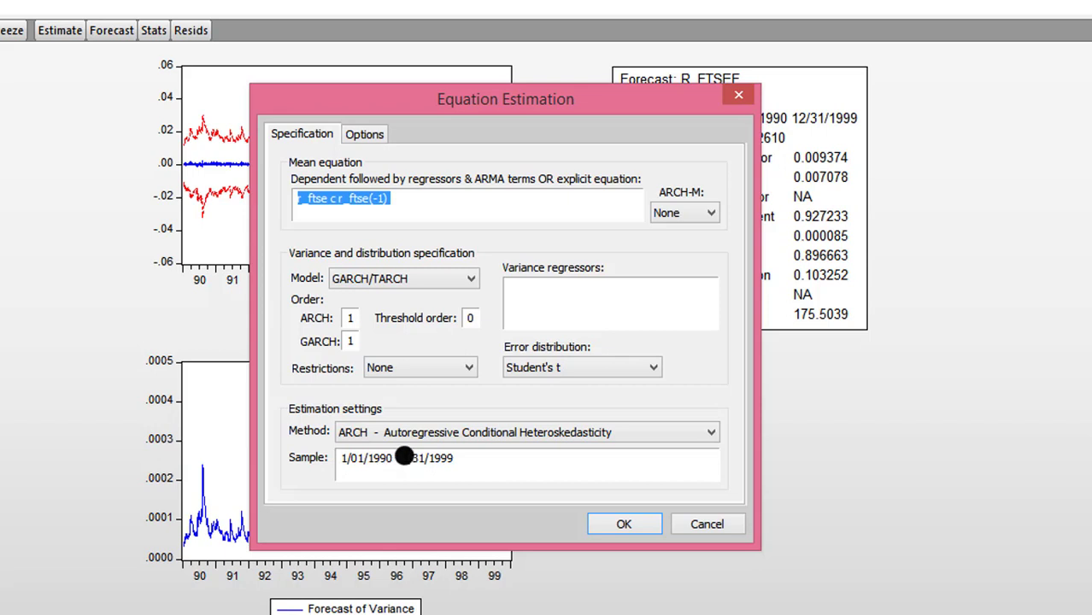
# Step: Change the estimation sample end to 9/30/1999 and re-estimate the Student's t GARCH model
pyautogui.click(403, 457)
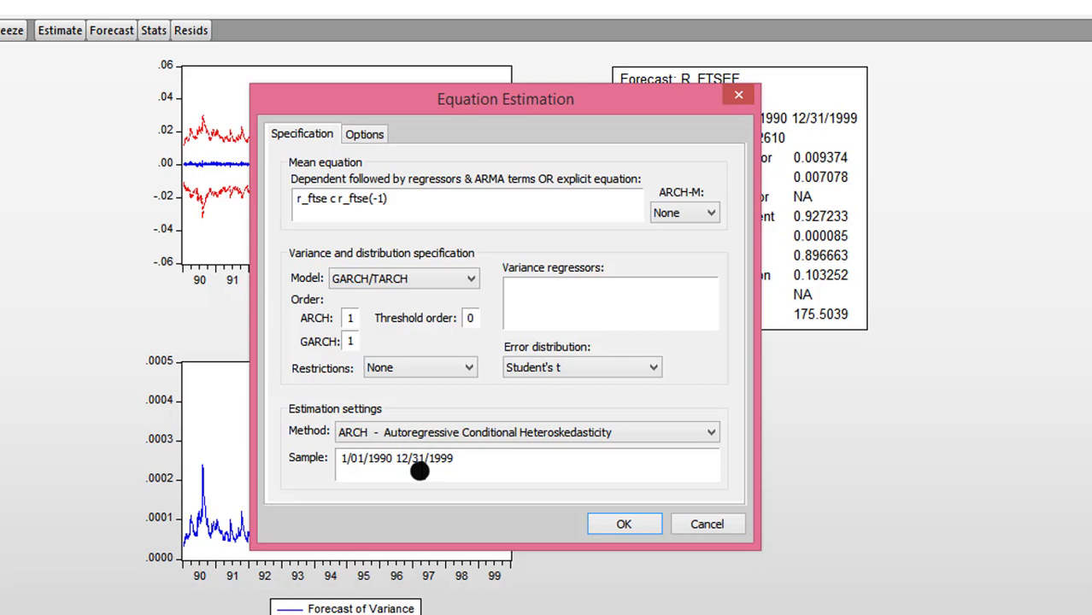
pyautogui.press('BackSpace')
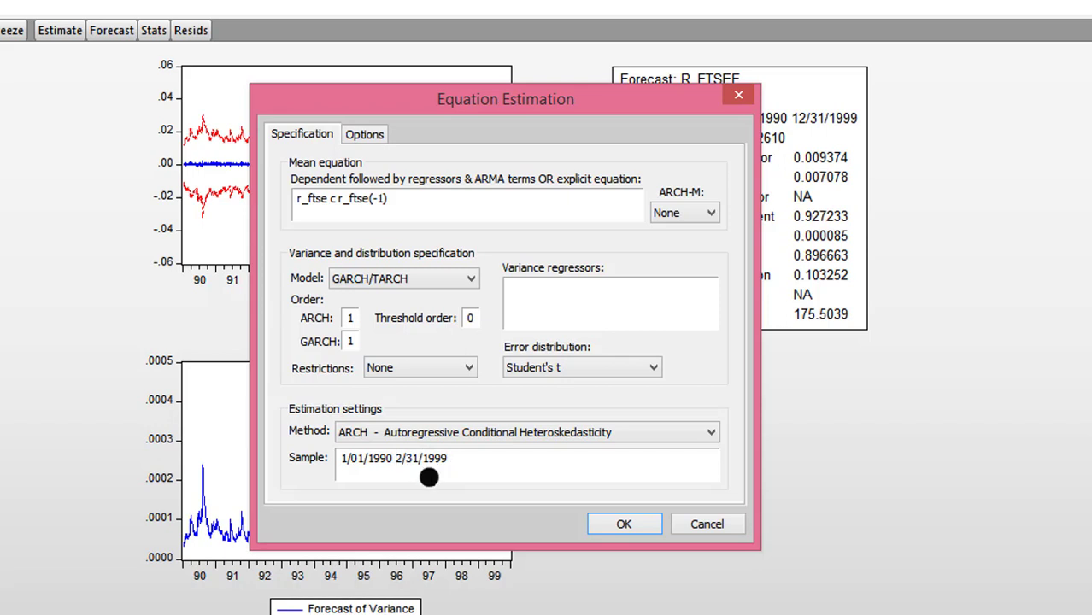
pyautogui.write('0')
pyautogui.press('BackSpace')
pyautogui.press('Delete')
pyautogui.write('9')
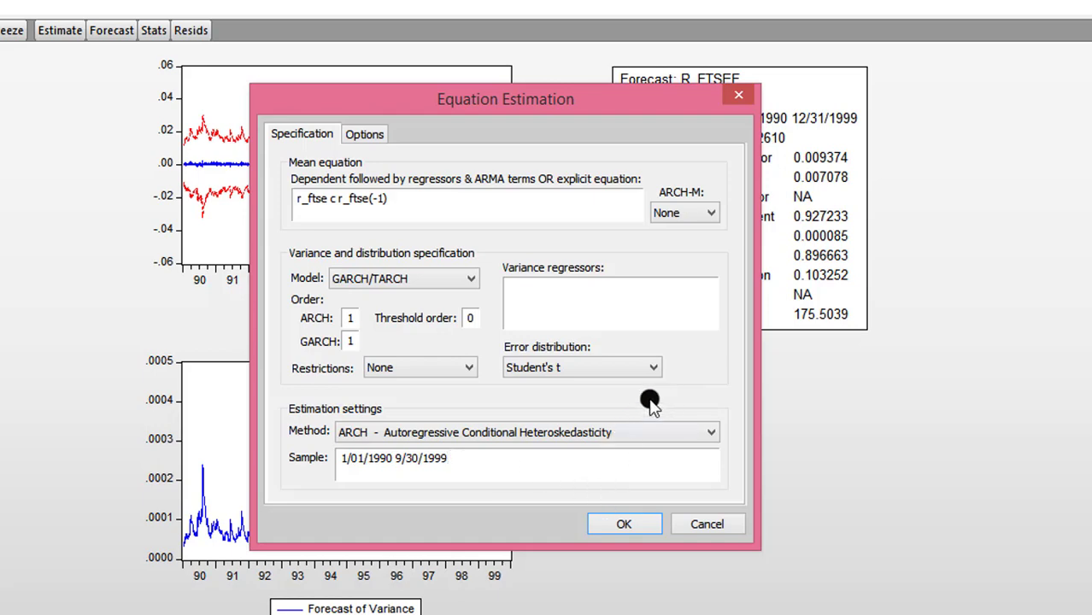
pyautogui.click(624, 523)
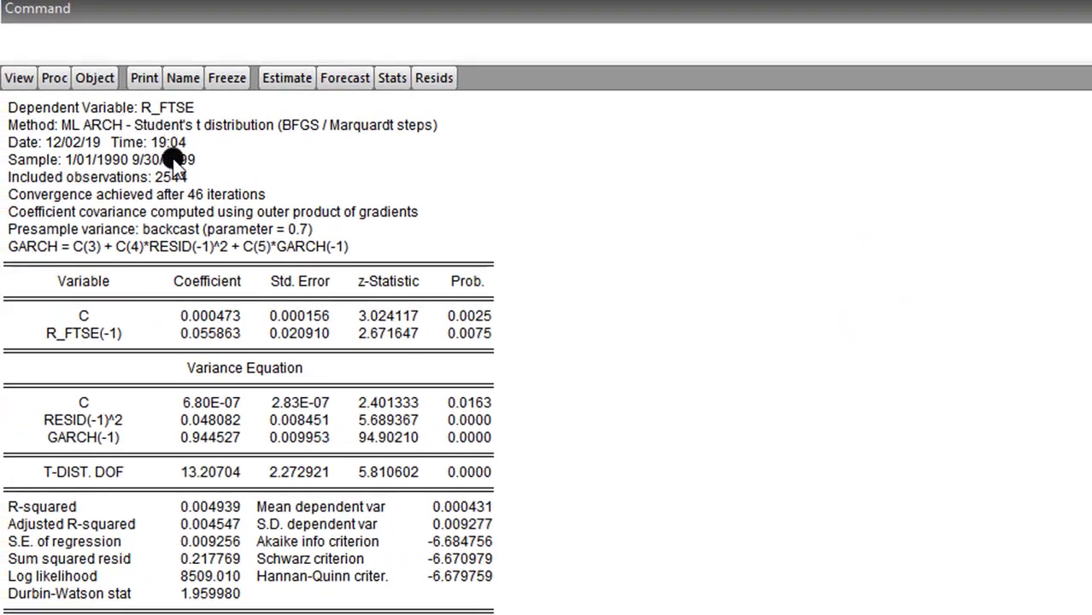
# Step: Bring up the r_ftsef forecast settings for the re-estimated model and edit the forecast sample
pyautogui.click(342, 78)
pyautogui.click(734, 318)
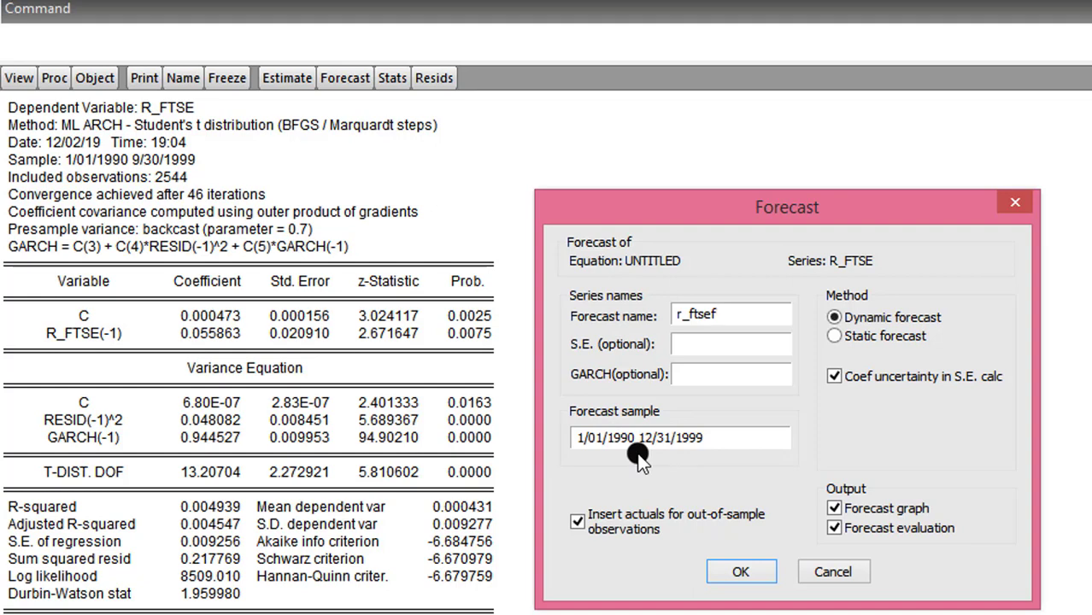
pyautogui.click(581, 439)
# Step: Forecast r_ftsef statically over 10/1/1999–12/31/1999
pyautogui.write('0')
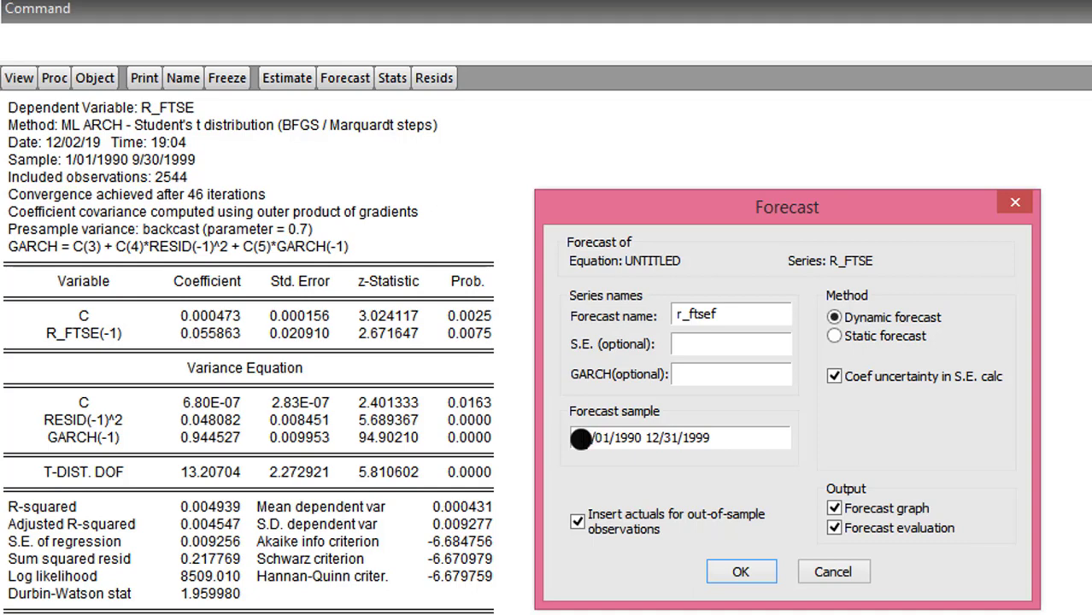
pyautogui.press('Delete')
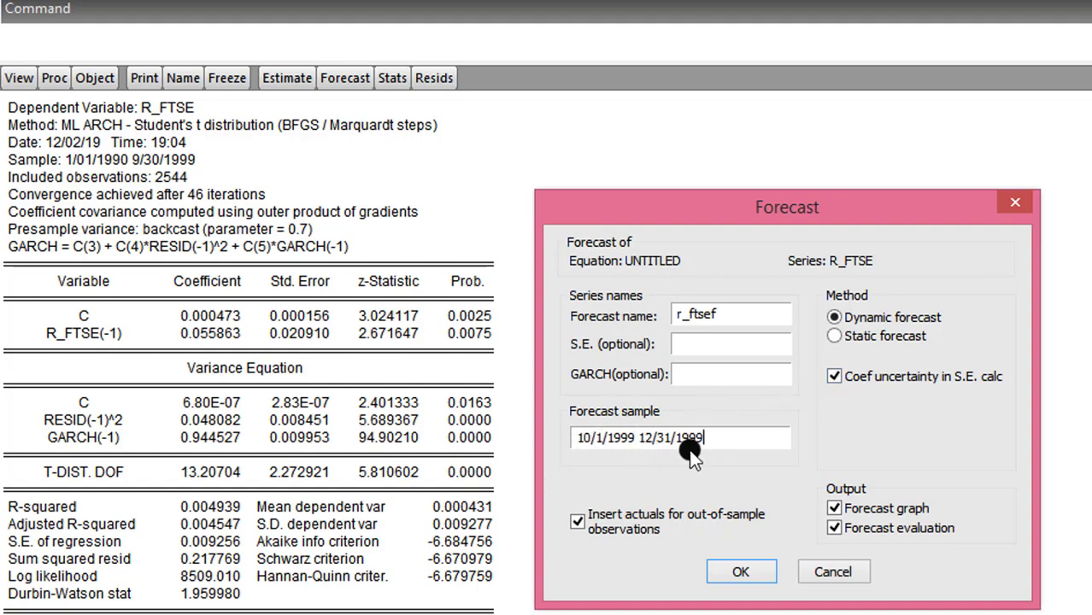
pyautogui.click(834, 336)
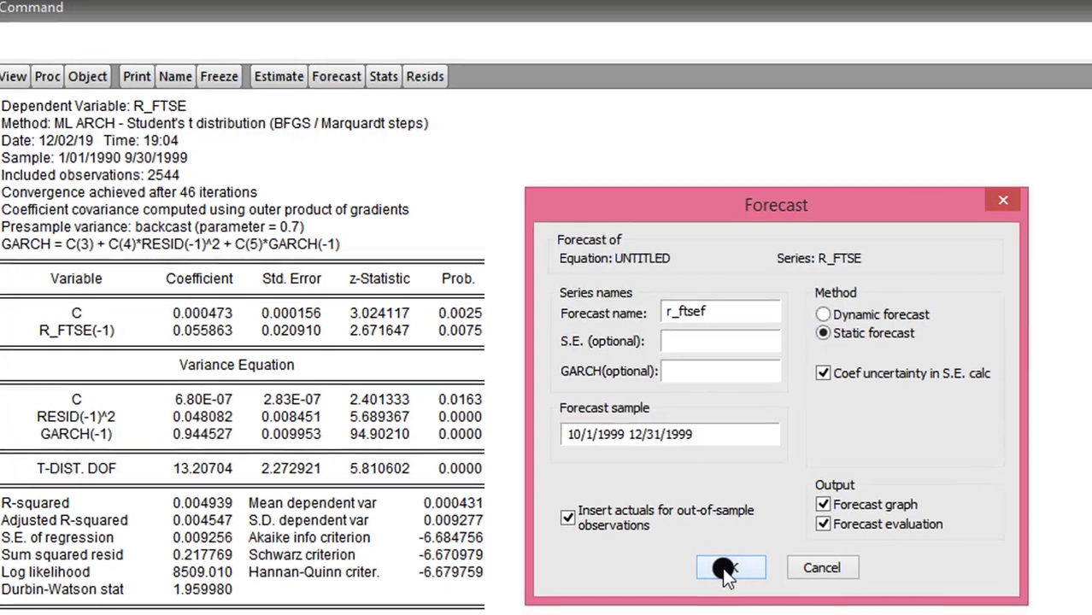
pyautogui.click(724, 570)
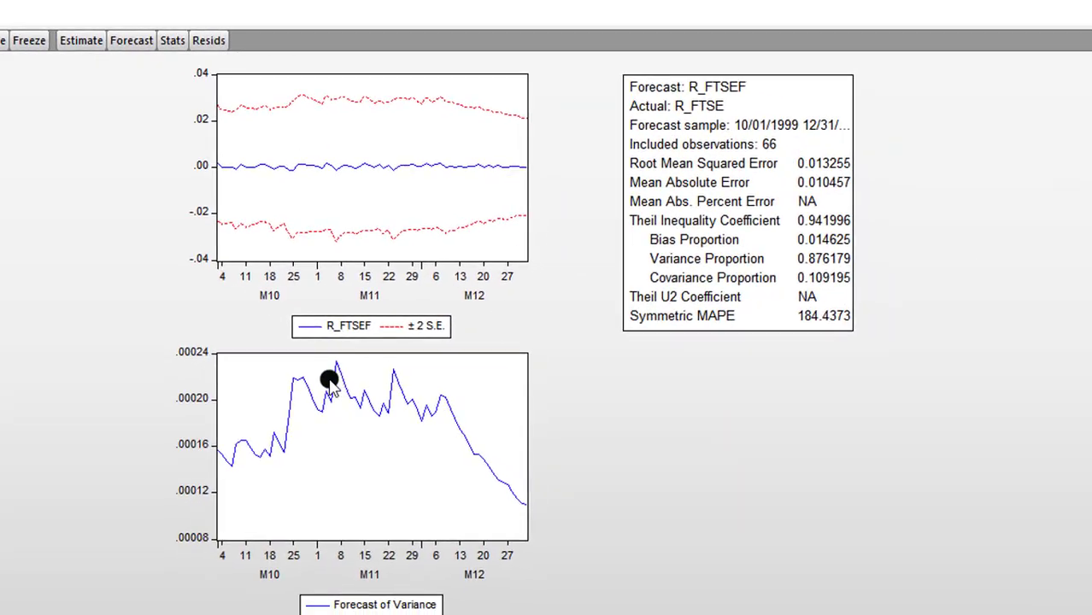